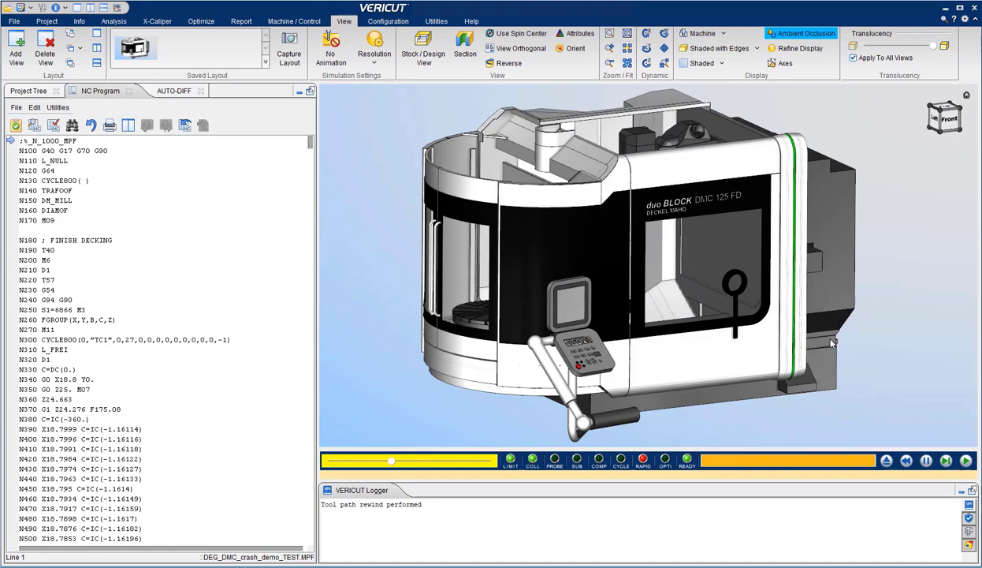
Step: Make the machine semi-transparent and hide the Enclosures, Pallet_Doors and Internal_Pallet_Door
{"action": "left_click_drag", "start_coordinate": [705, 303], "coordinate": [646, 297], "text": "ctrl"}
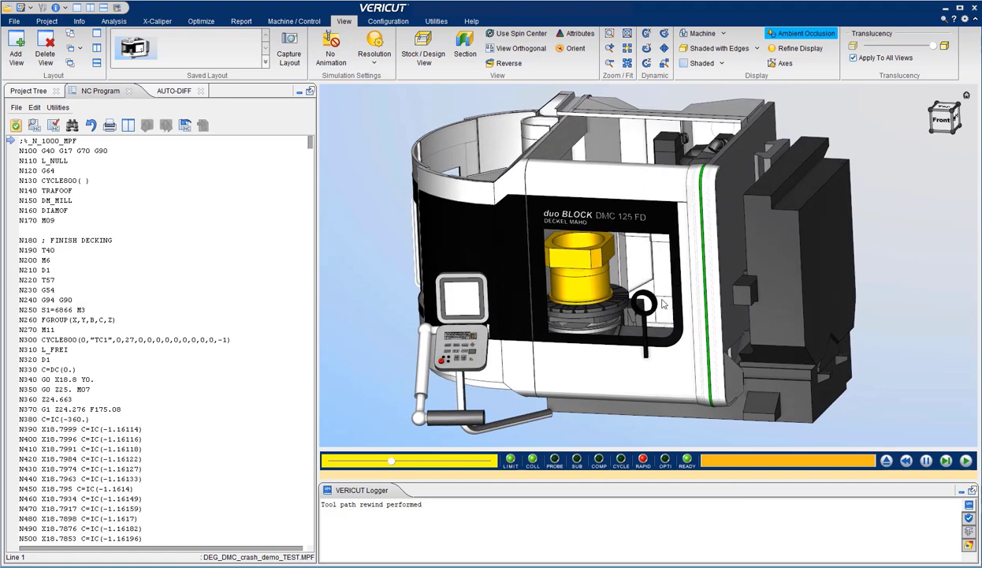
{"action": "left_click_drag", "start_coordinate": [908, 45], "coordinate": [934, 46]}
{"action": "right_click", "coordinate": [839, 137]}
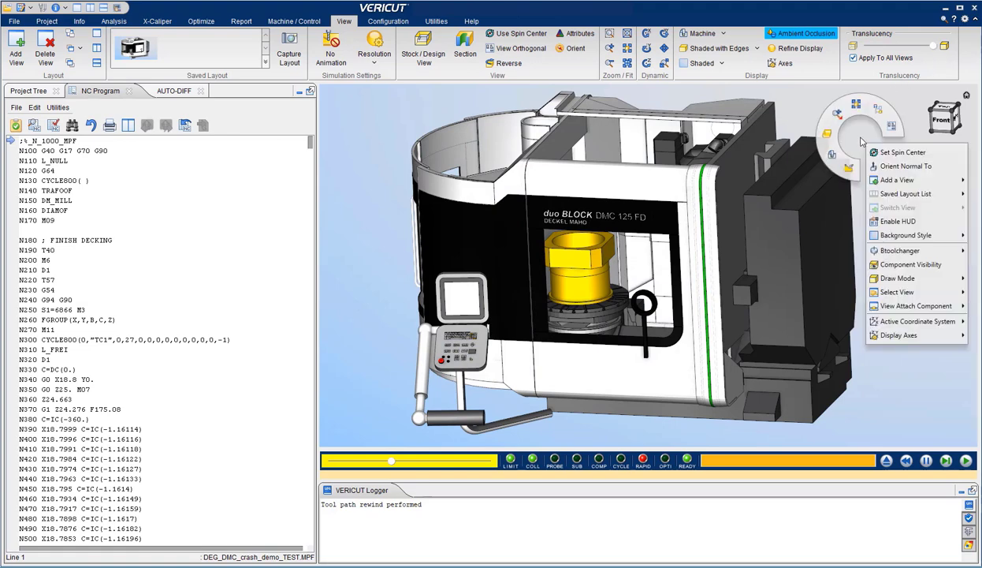
{"action": "left_click", "coordinate": [883, 265]}
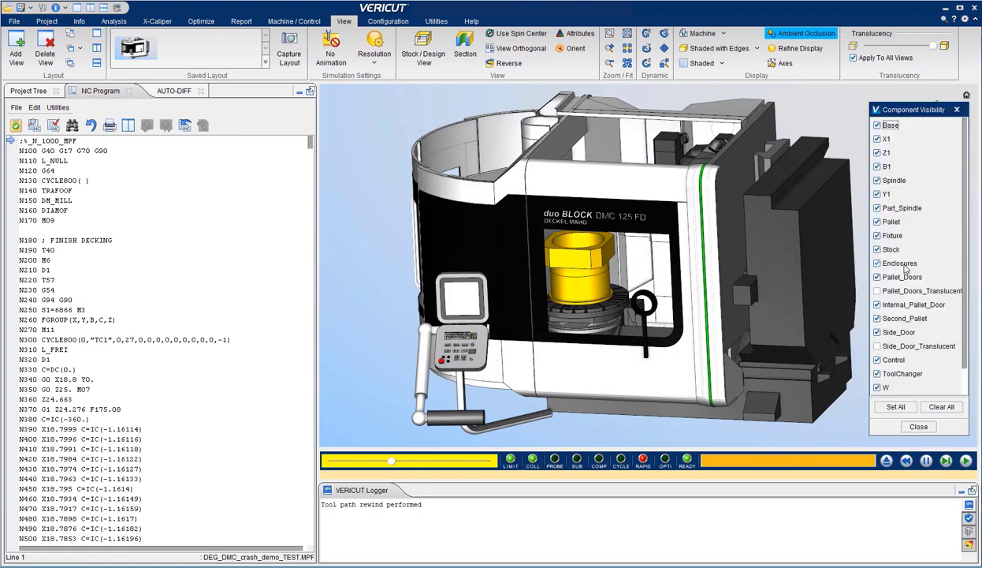
{"action": "left_click", "coordinate": [877, 263]}
{"action": "left_click", "coordinate": [877, 276]}
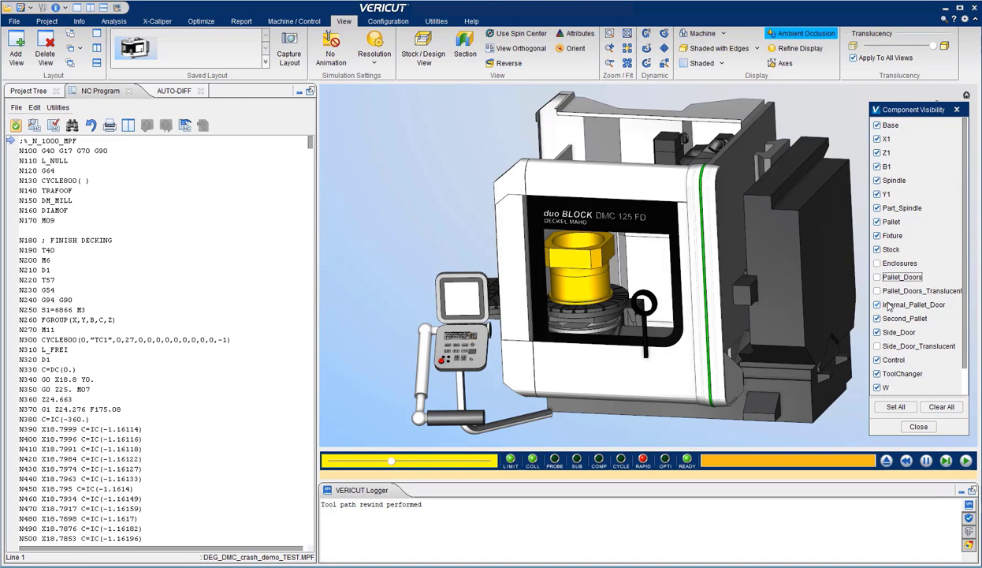
{"action": "left_click", "coordinate": [888, 304]}
Step: Hide the Second_Pallet, Side_Door, Control, ToolChanger and spindle panel, then restore the saved view
{"action": "left_click", "coordinate": [887, 318]}
{"action": "left_click", "coordinate": [888, 332]}
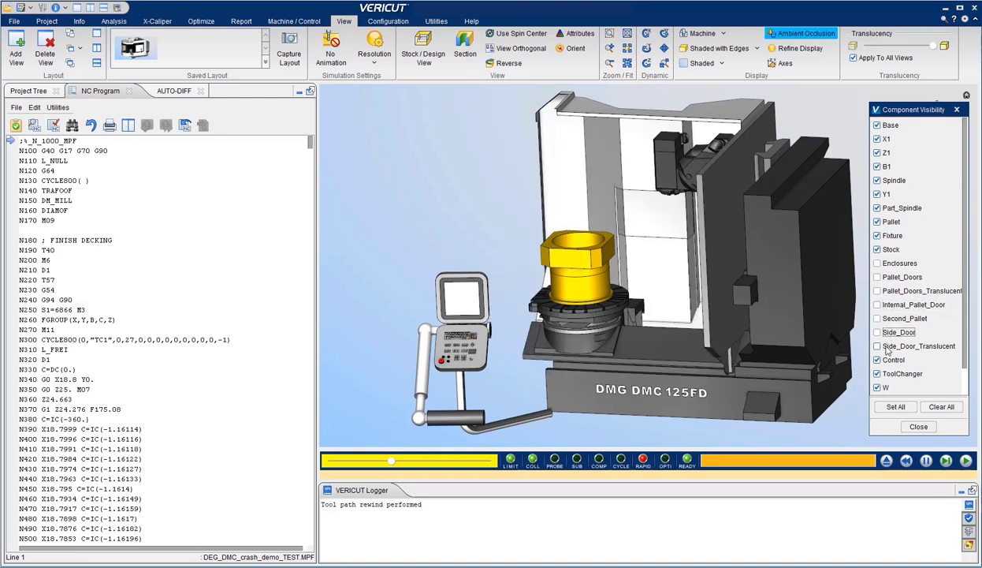
{"action": "left_click", "coordinate": [888, 360]}
{"action": "left_click", "coordinate": [887, 373]}
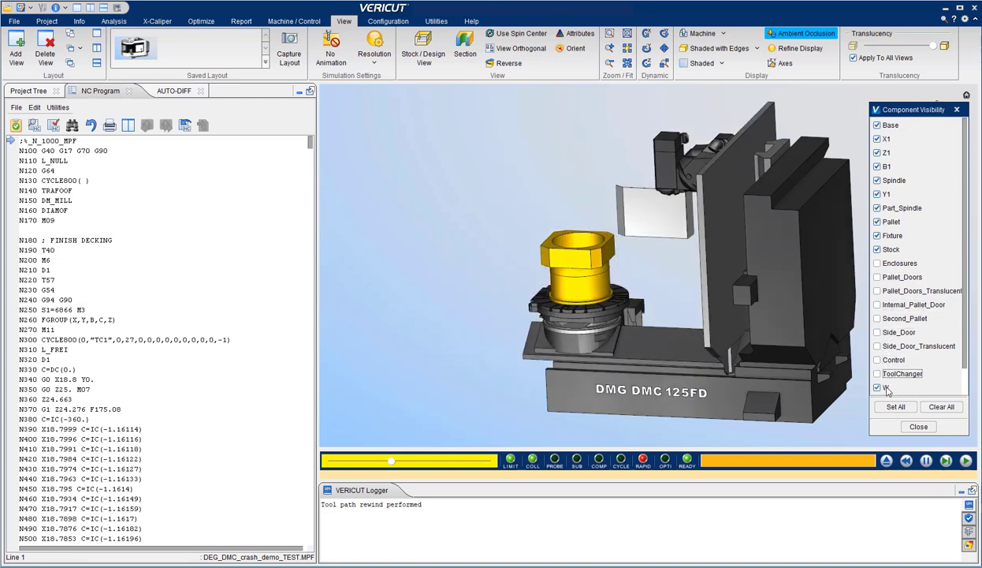
{"action": "left_click", "coordinate": [888, 389]}
{"action": "left_click", "coordinate": [908, 426]}
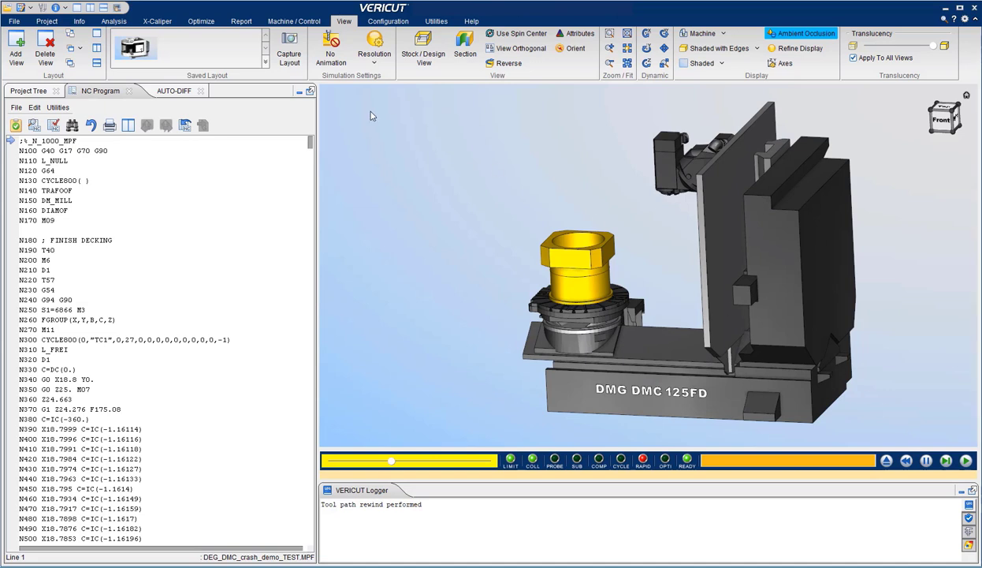
{"action": "left_click", "coordinate": [134, 49]}
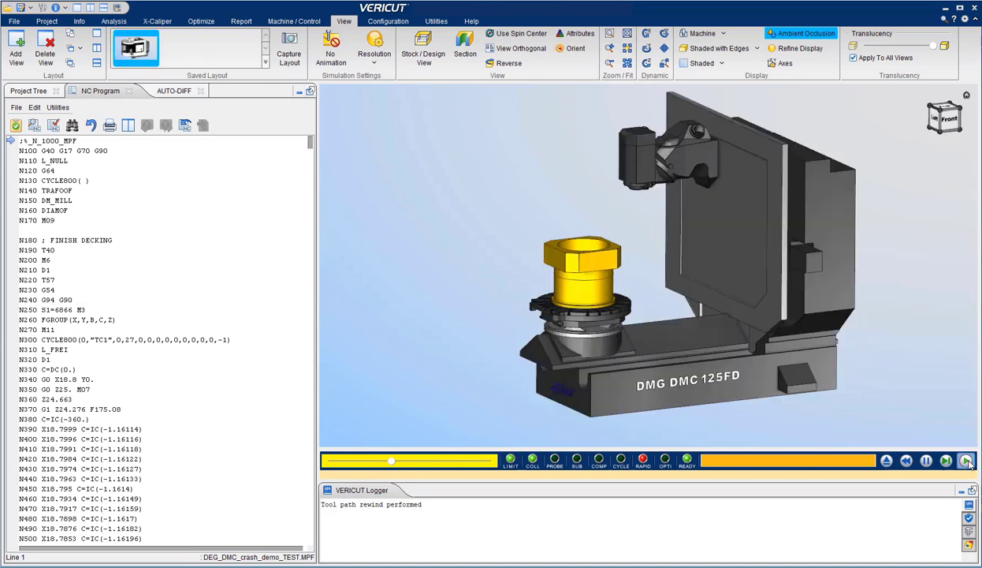
Step: Play the NC program to the end so the tool starts cutting the yellow stock
{"action": "left_click", "coordinate": [966, 461]}
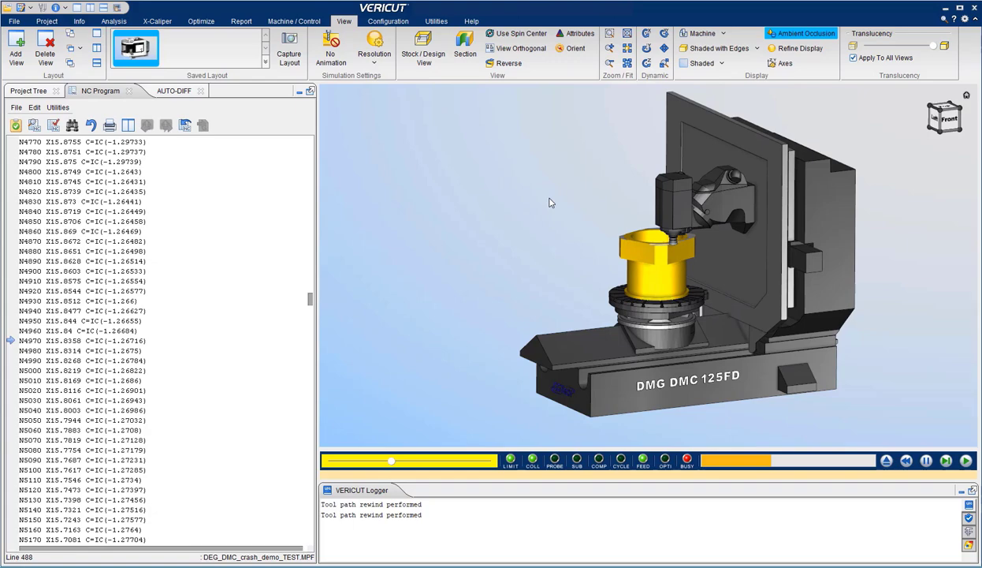
Step: Orbit and zoom around the workpiece, then raise the animation speed to 97% to finish
{"action": "left_click_drag", "start_coordinate": [551, 202], "coordinate": [546, 228], "text": "ctrl"}
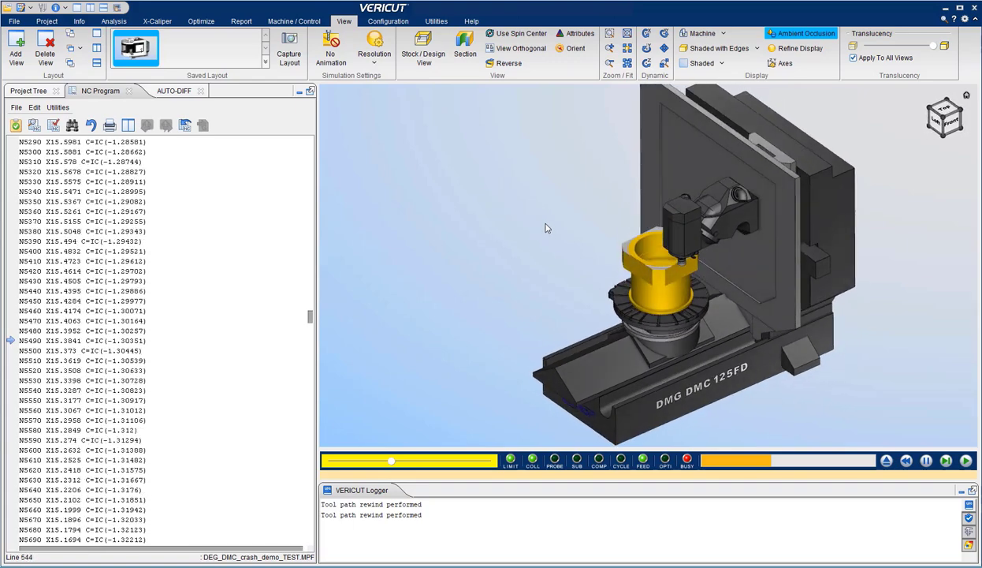
{"action": "scroll", "coordinate": [627, 259], "scroll_direction": "up", "scroll_amount": 5}
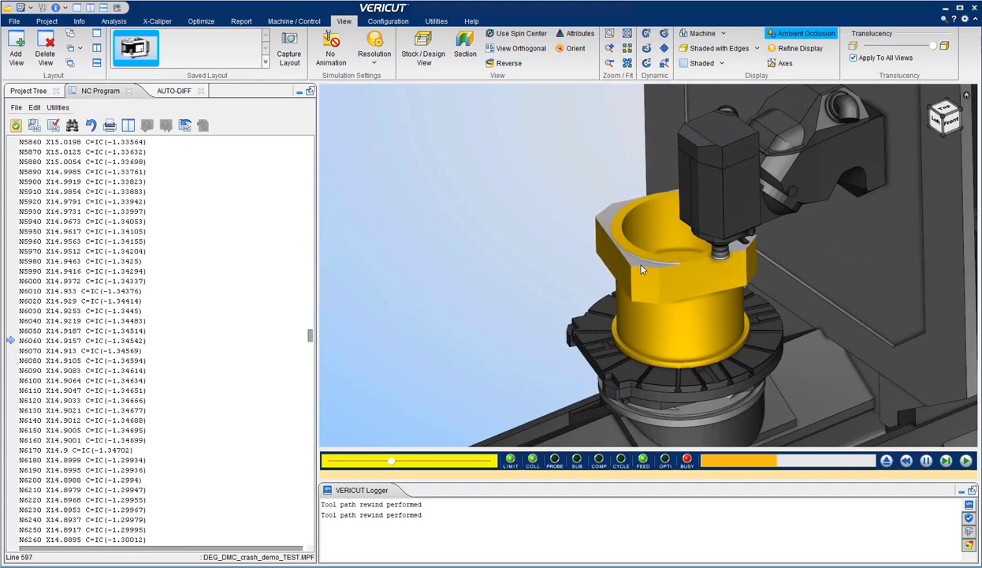
{"action": "left_click_drag", "start_coordinate": [641, 270], "coordinate": [454, 287], "text": "ctrl"}
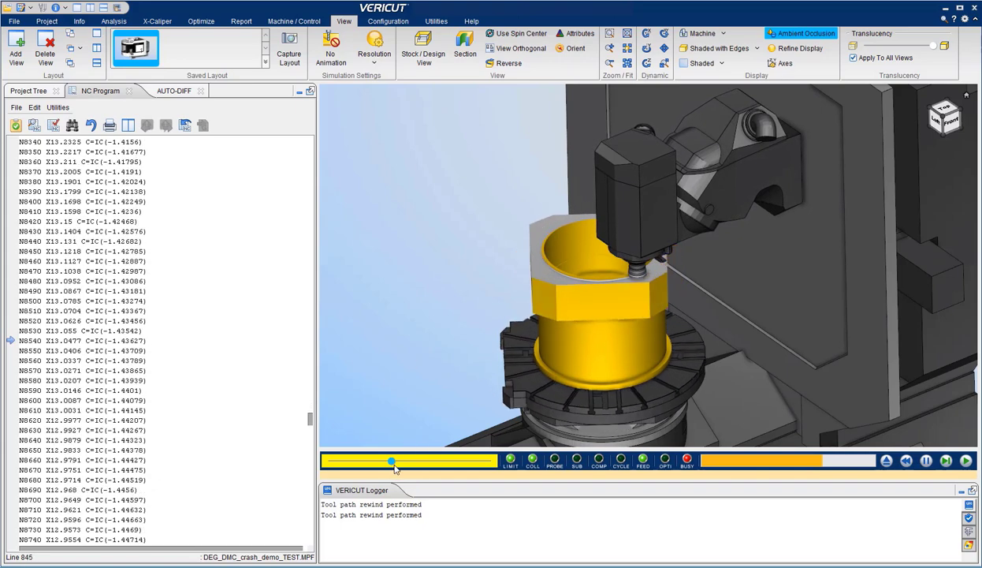
{"action": "left_click_drag", "start_coordinate": [395, 469], "coordinate": [415, 464]}
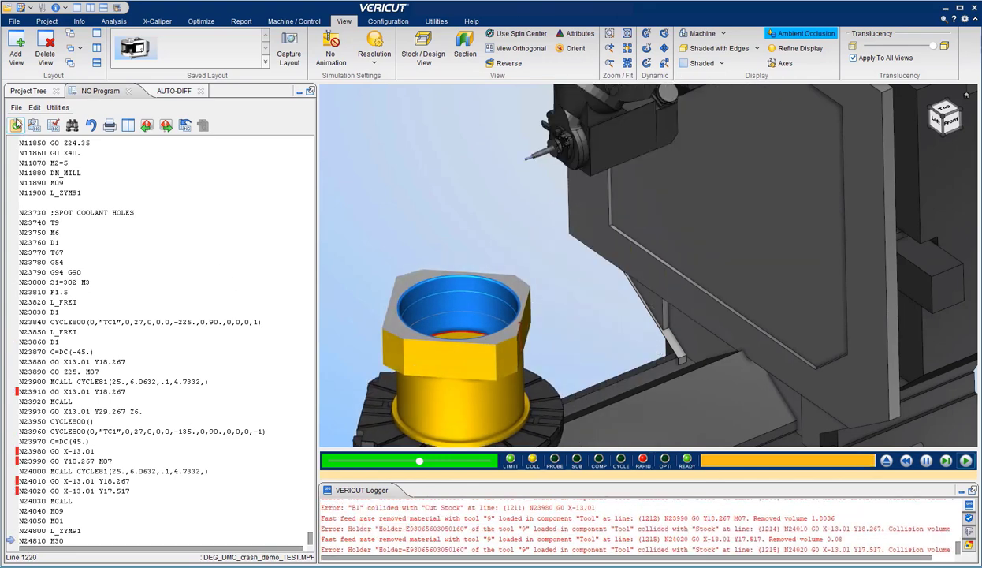
Step: Enter NC Program Review and select the first logged collision at N11510
{"action": "left_click", "coordinate": [15, 126]}
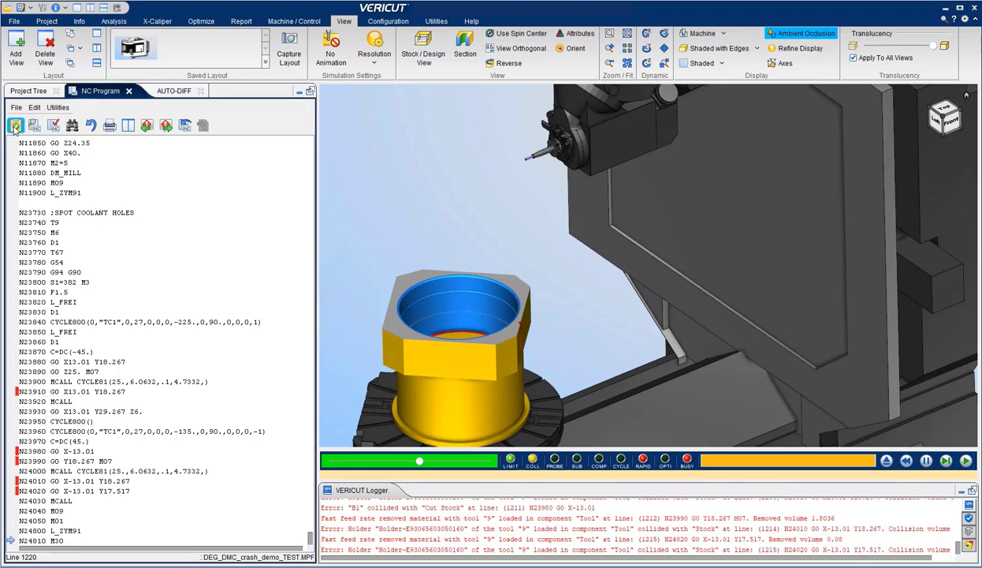
{"action": "left_click", "coordinate": [477, 525]}
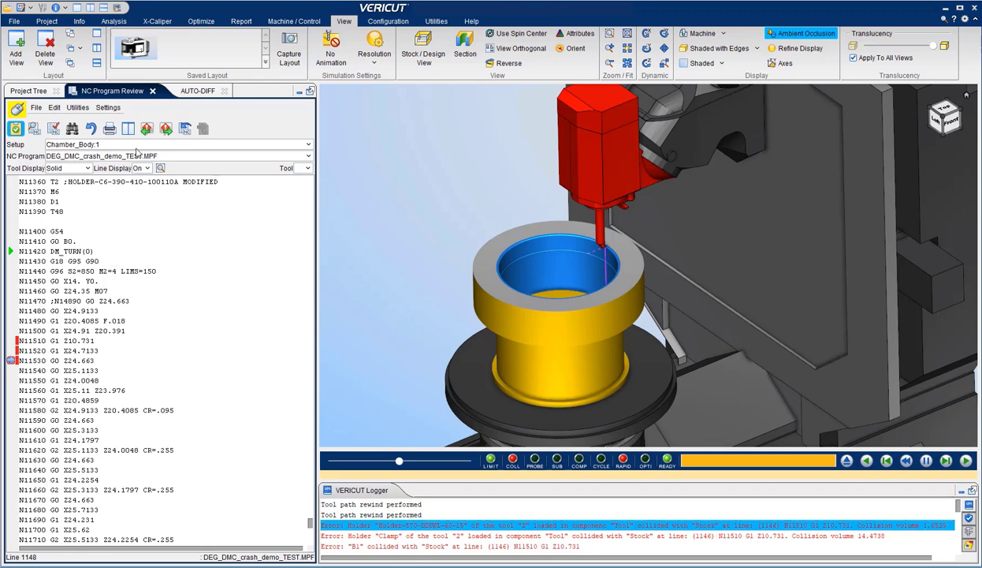
Step: Go to the next error and view tool 9's holder colliding with the stock at N23910
{"action": "left_click", "coordinate": [166, 129]}
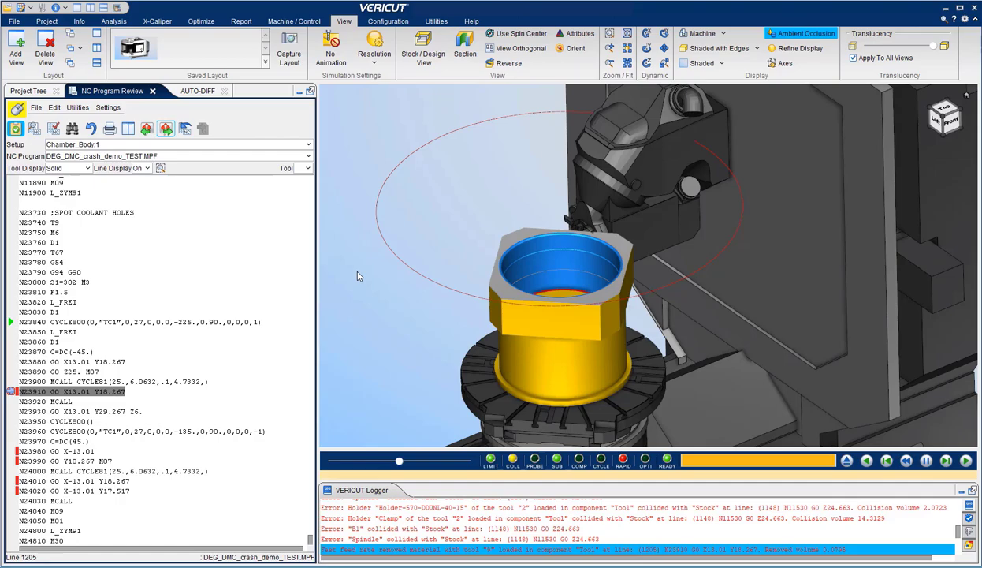
{"action": "left_click_drag", "start_coordinate": [434, 331], "coordinate": [537, 264], "text": "ctrl"}
{"action": "scroll", "coordinate": [538, 263], "scroll_direction": "up", "scroll_amount": 5}
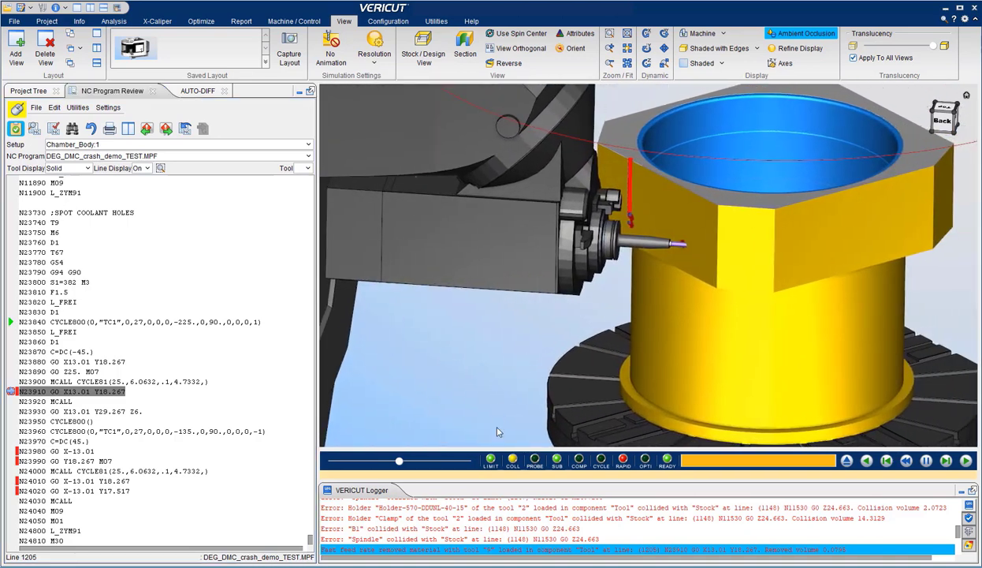
{"action": "scroll", "coordinate": [475, 512], "scroll_direction": "down", "scroll_amount": 1}
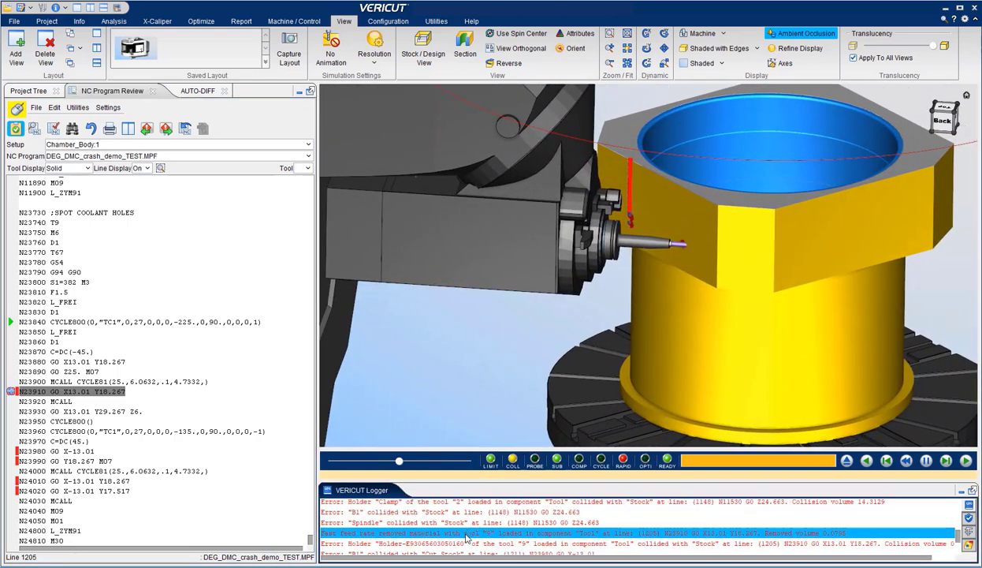
{"action": "left_click", "coordinate": [456, 539]}
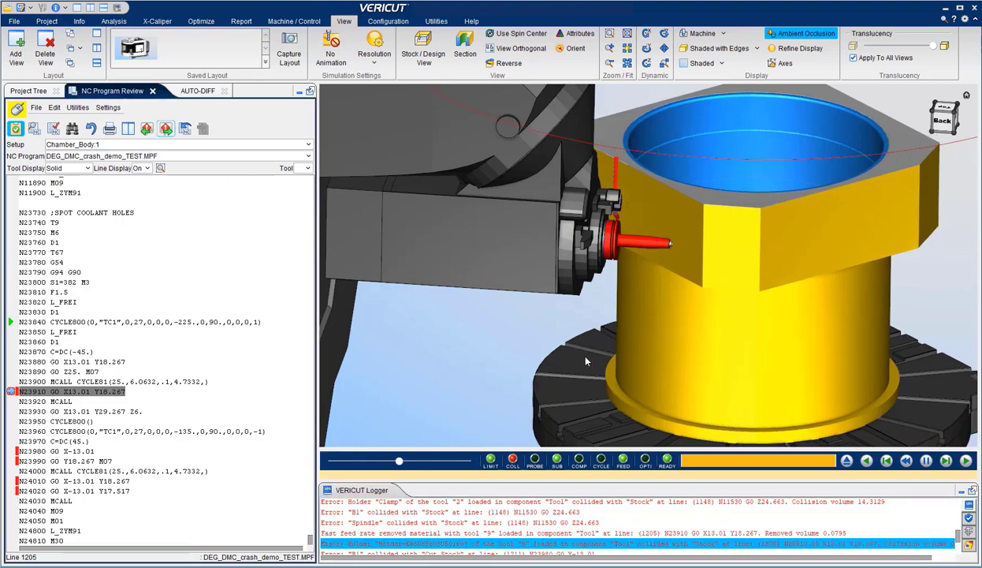
{"action": "left_click_drag", "start_coordinate": [564, 331], "coordinate": [593, 347]}
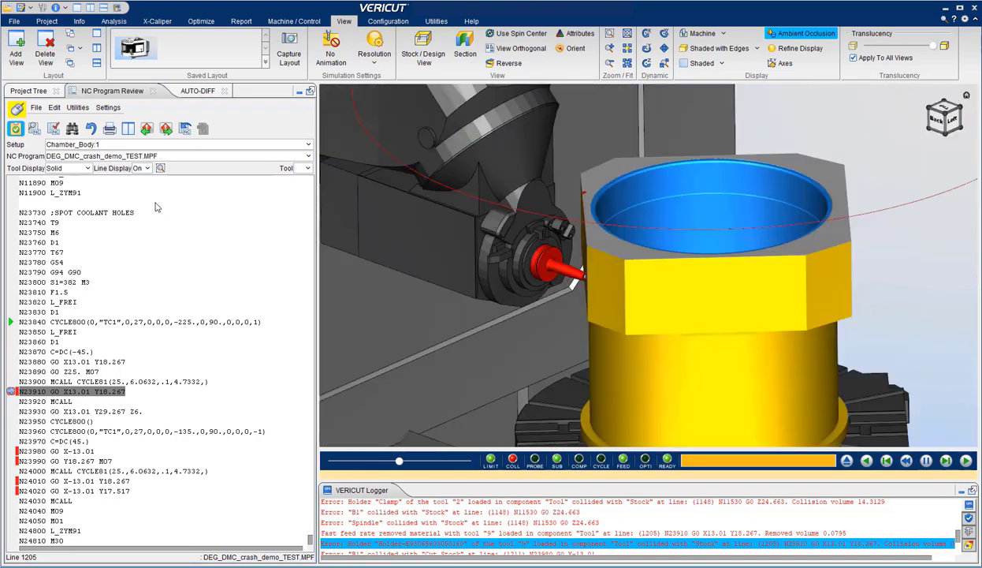
Step: Advance to the B1 collision at N23980 and compare it with the preceding line
{"action": "left_click", "coordinate": [166, 129]}
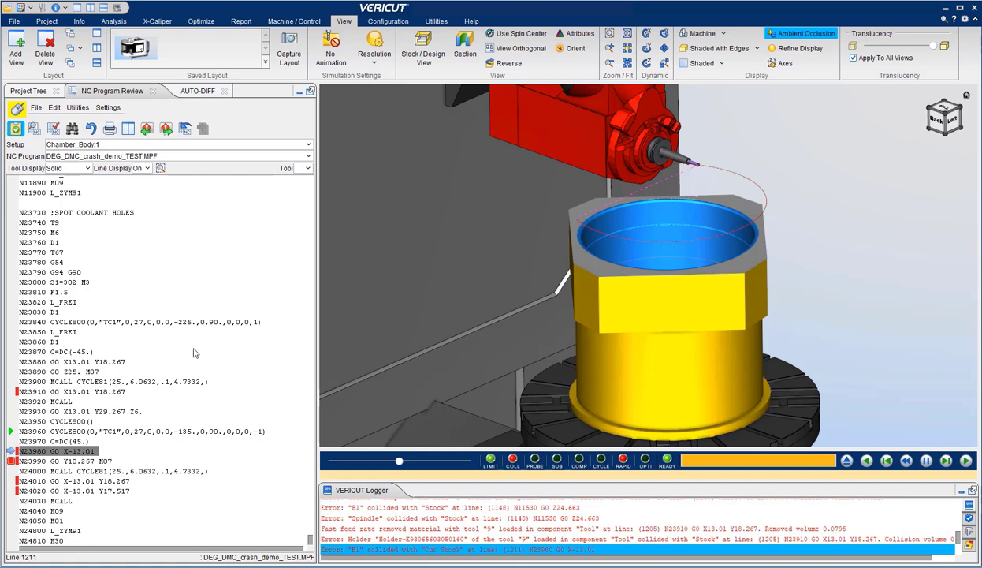
{"action": "key", "text": "Up"}
{"action": "key", "text": "Down"}
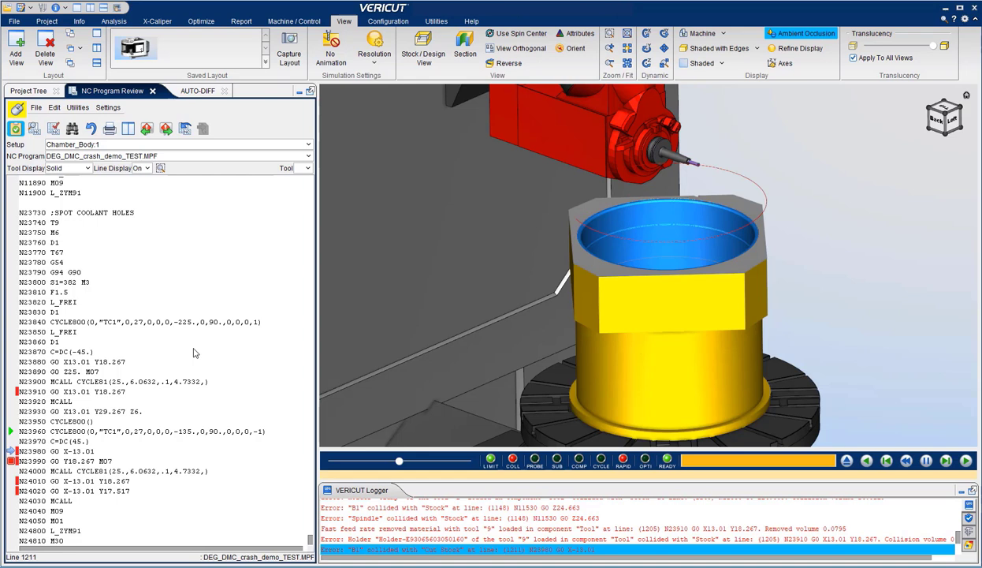
{"action": "key", "text": "Up"}
{"action": "key", "text": "Down"}
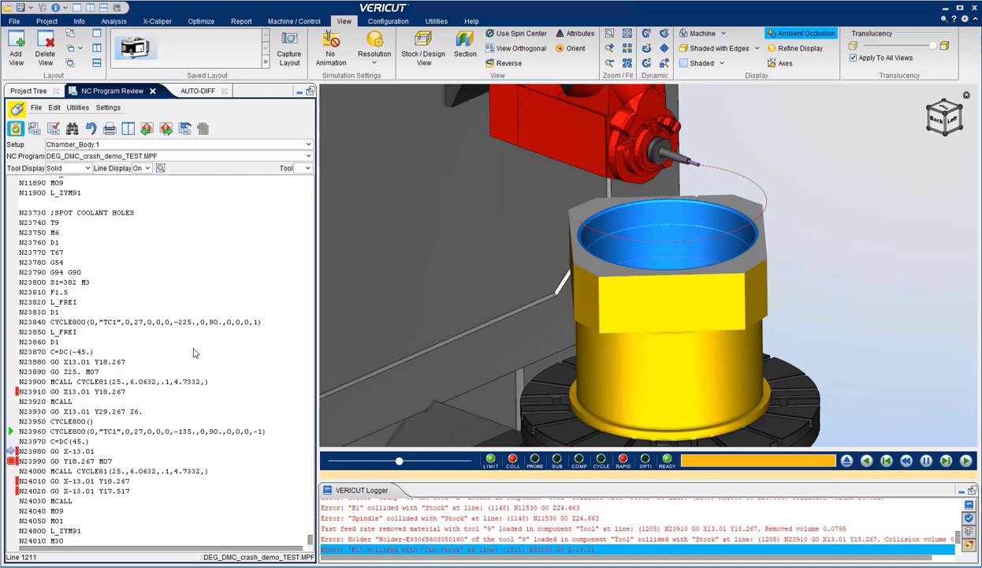